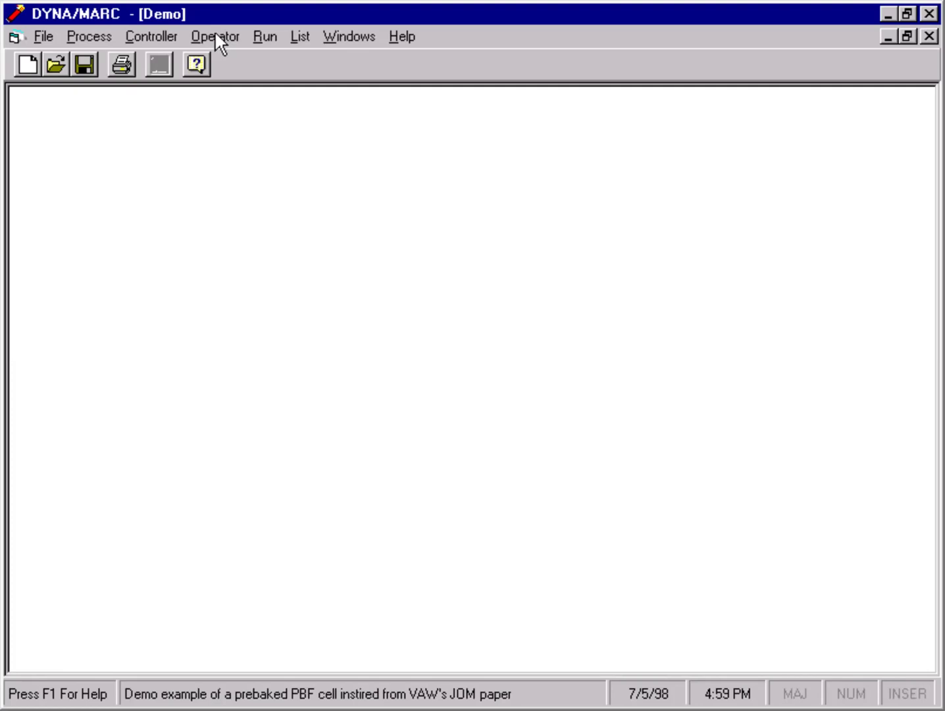
Run the steady-state solution of the Demo project with its existing initial values and close the project
{"action": "left_click", "coordinate": [260, 36]}
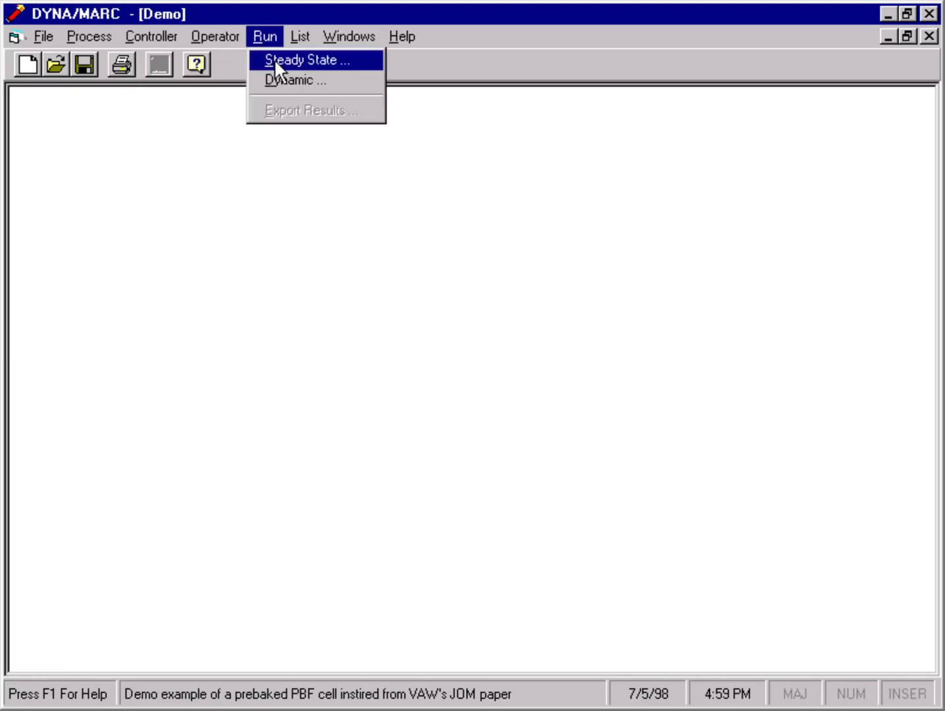
{"action": "left_click", "coordinate": [274, 59]}
{"action": "left_click", "coordinate": [410, 546]}
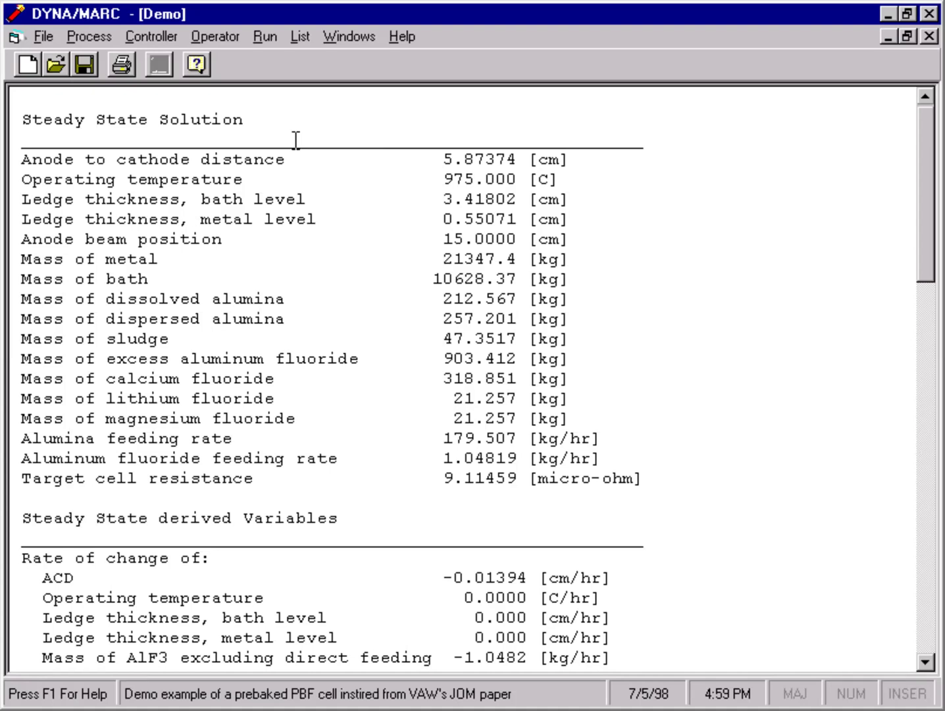
{"action": "left_click", "coordinate": [927, 37]}
{"action": "left_click", "coordinate": [470, 417]}
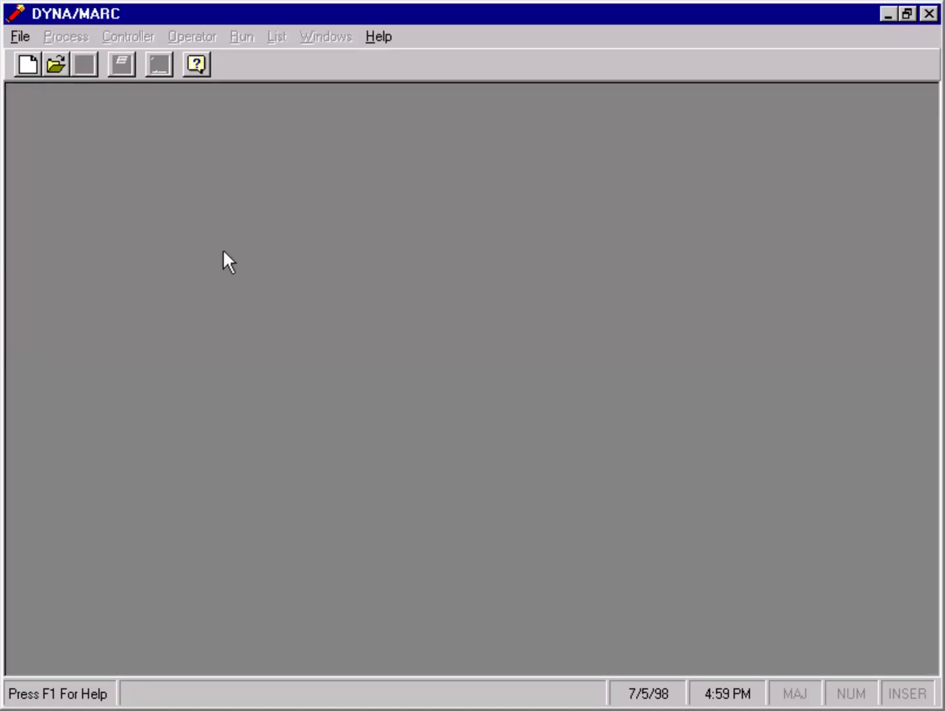
Create a new project to view its Project Description settings, and close it without changing them
{"action": "left_click", "coordinate": [26, 65]}
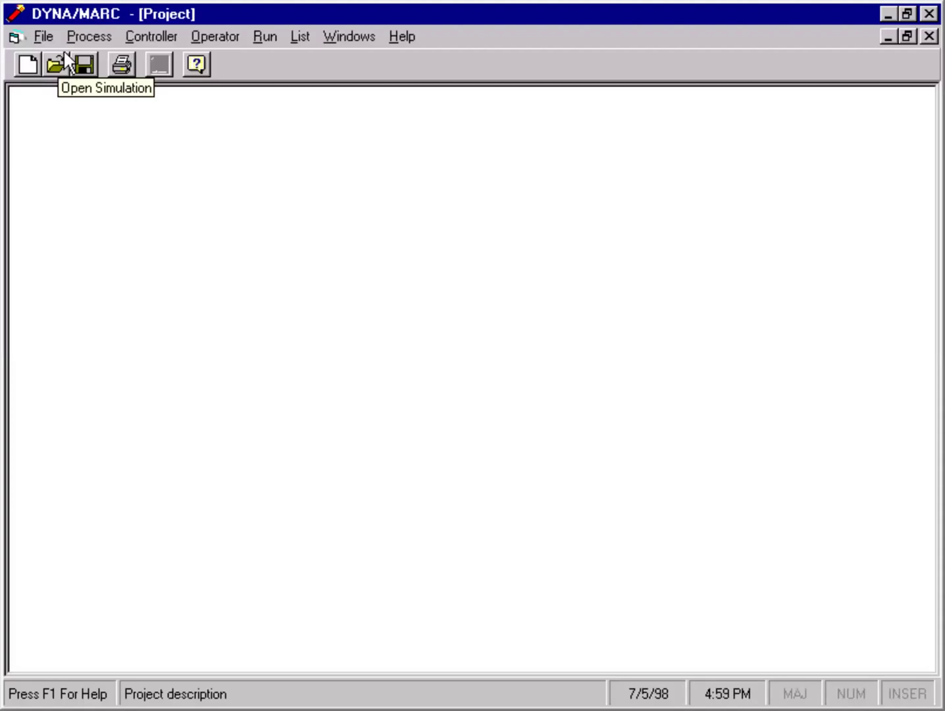
{"action": "left_click", "coordinate": [89, 36]}
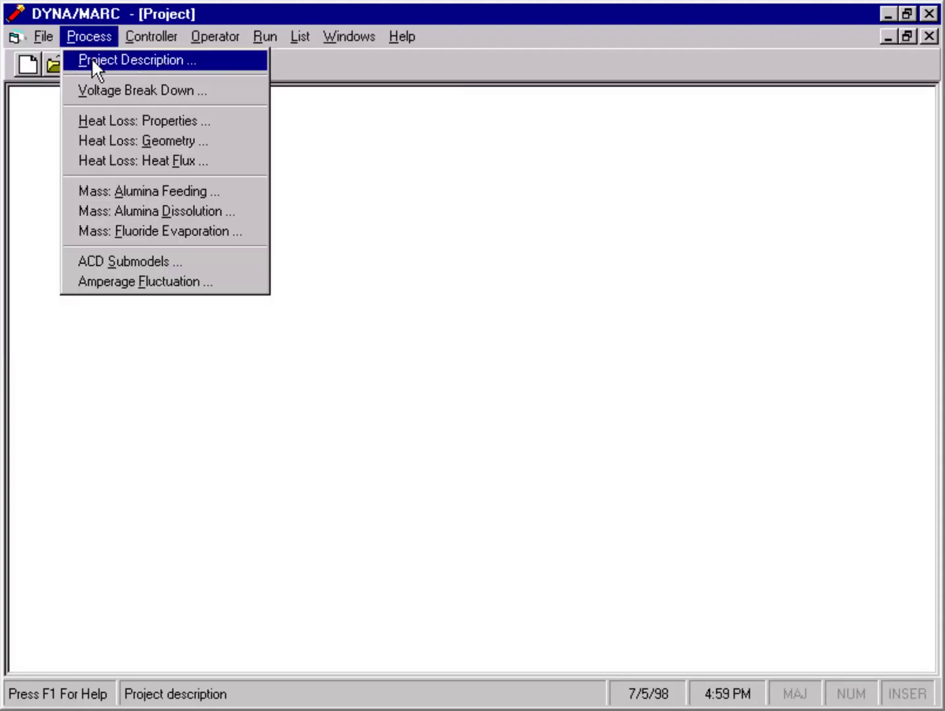
{"action": "left_click", "coordinate": [91, 57]}
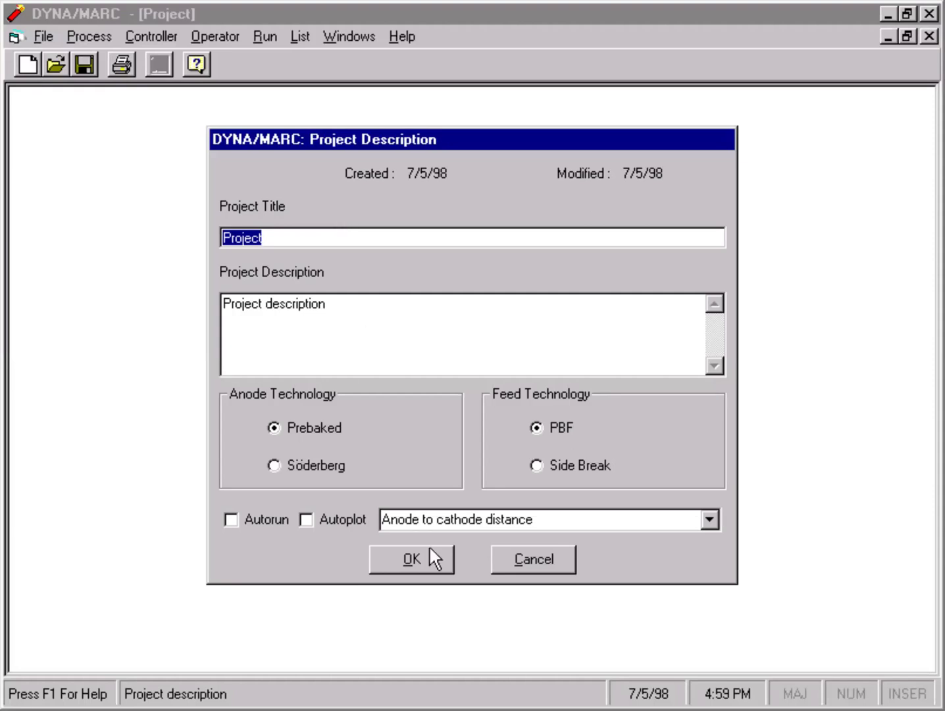
{"action": "left_click", "coordinate": [524, 561]}
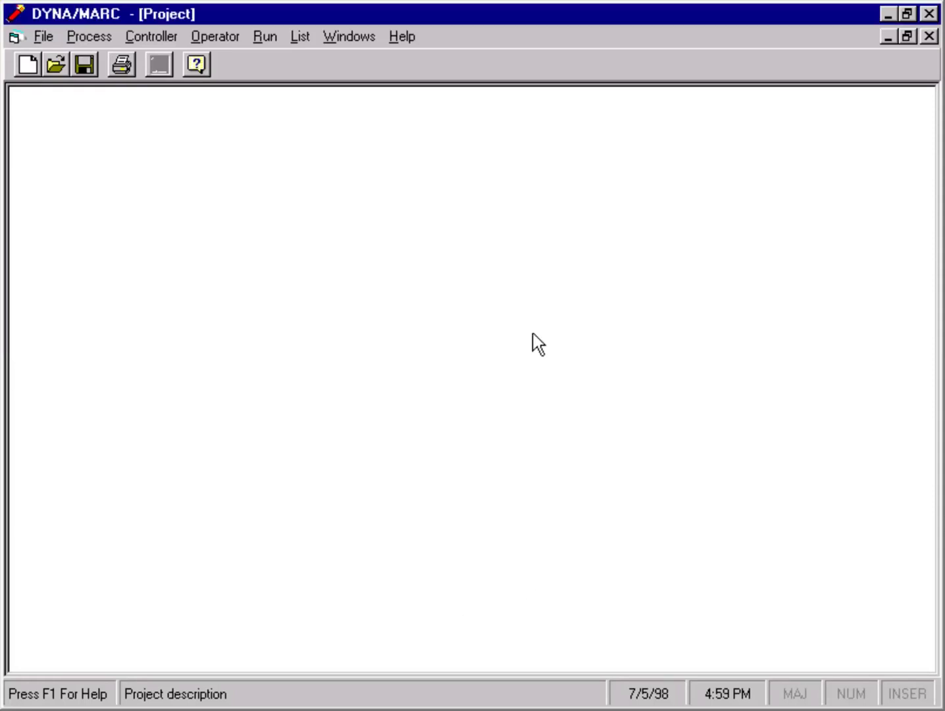
{"action": "left_click", "coordinate": [930, 38]}
{"action": "left_click", "coordinate": [474, 419]}
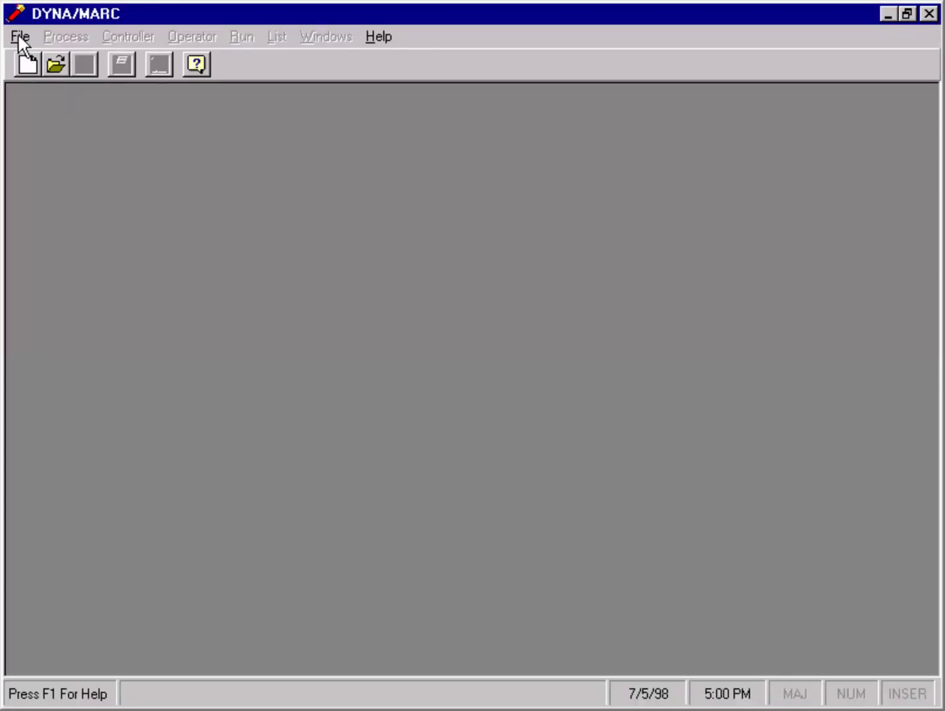
Import the simulation results from ex2.csv in the DynaMarc11 folder
{"action": "left_click", "coordinate": [20, 39]}
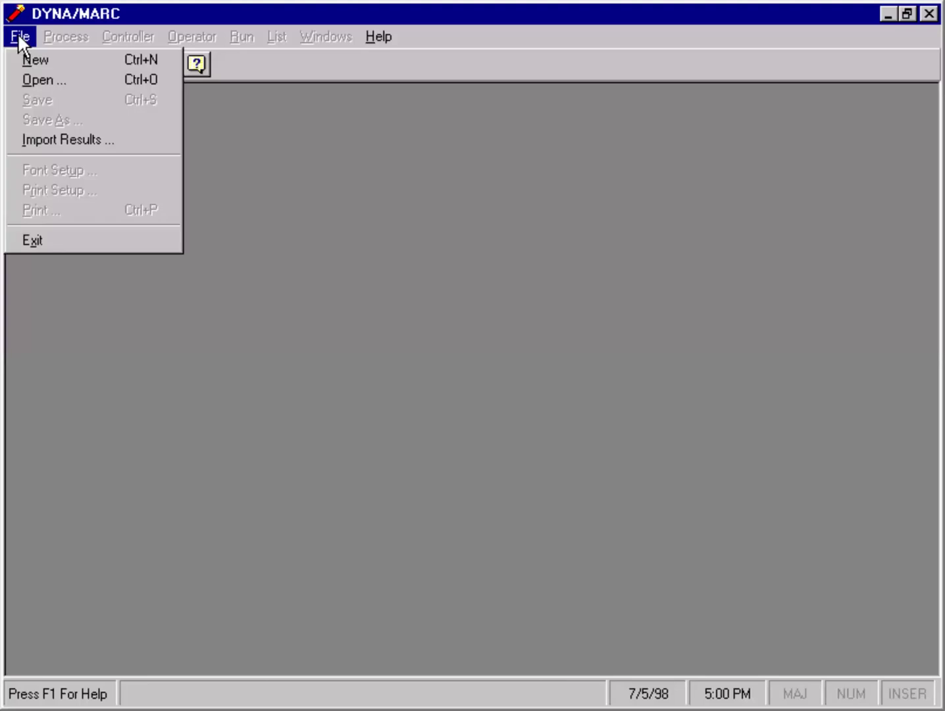
{"action": "left_click", "coordinate": [46, 139]}
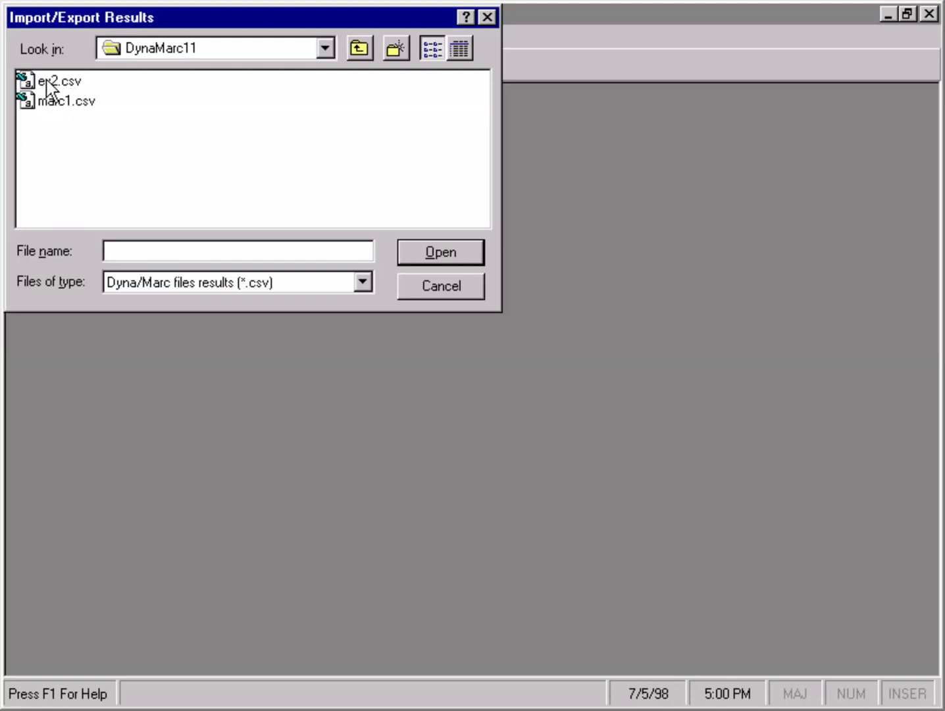
{"action": "double_click", "coordinate": [50, 82]}
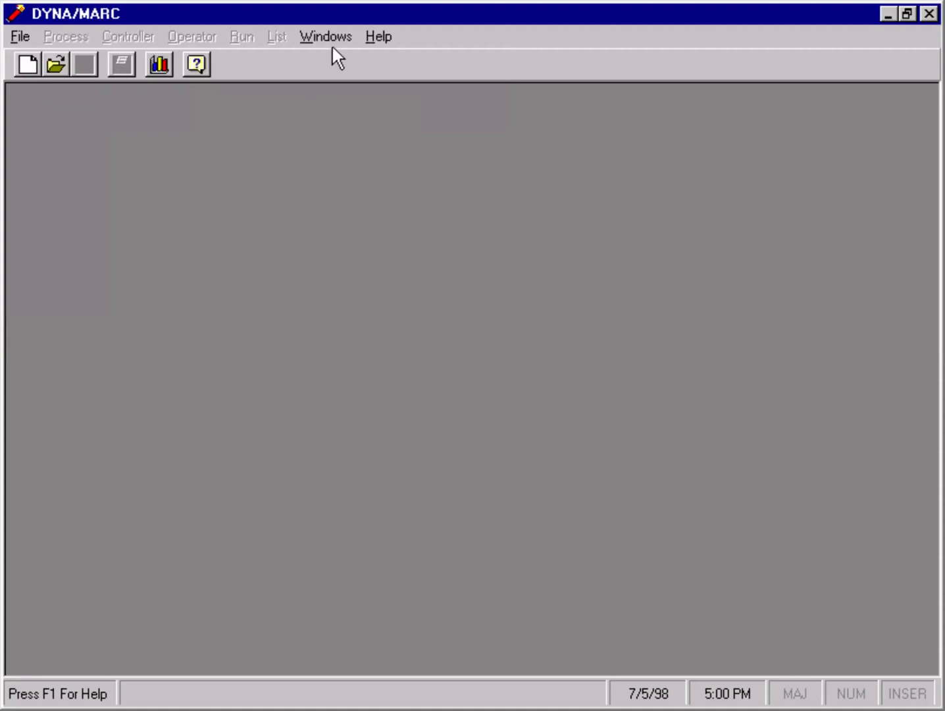
Create a graph of bath and metal temperature against time in hours from the imported results
{"action": "left_click", "coordinate": [332, 38]}
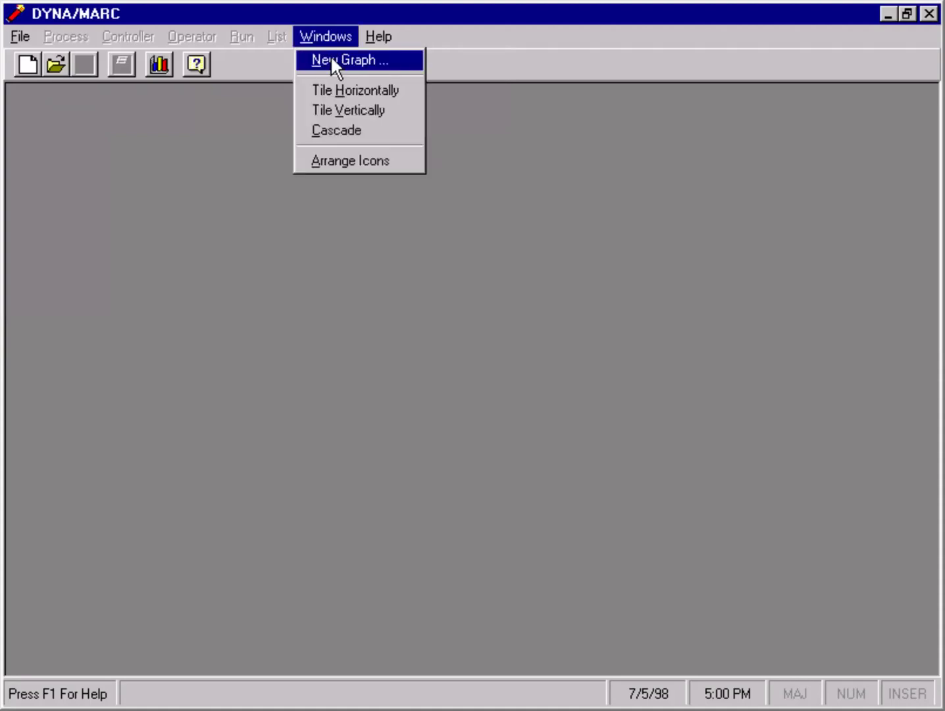
{"action": "left_click", "coordinate": [331, 57]}
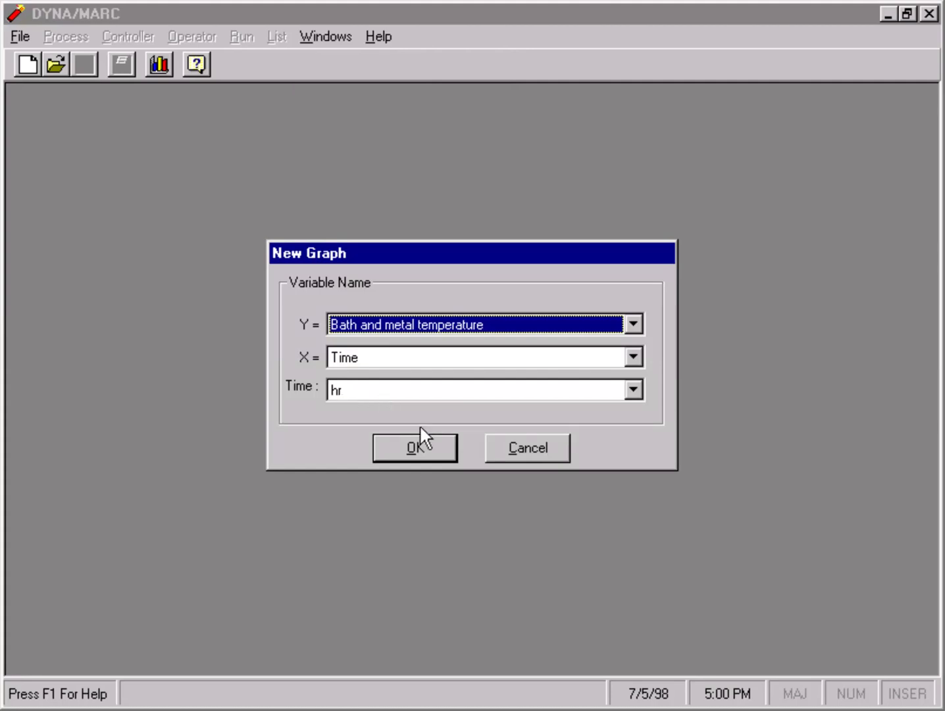
{"action": "left_click", "coordinate": [407, 452]}
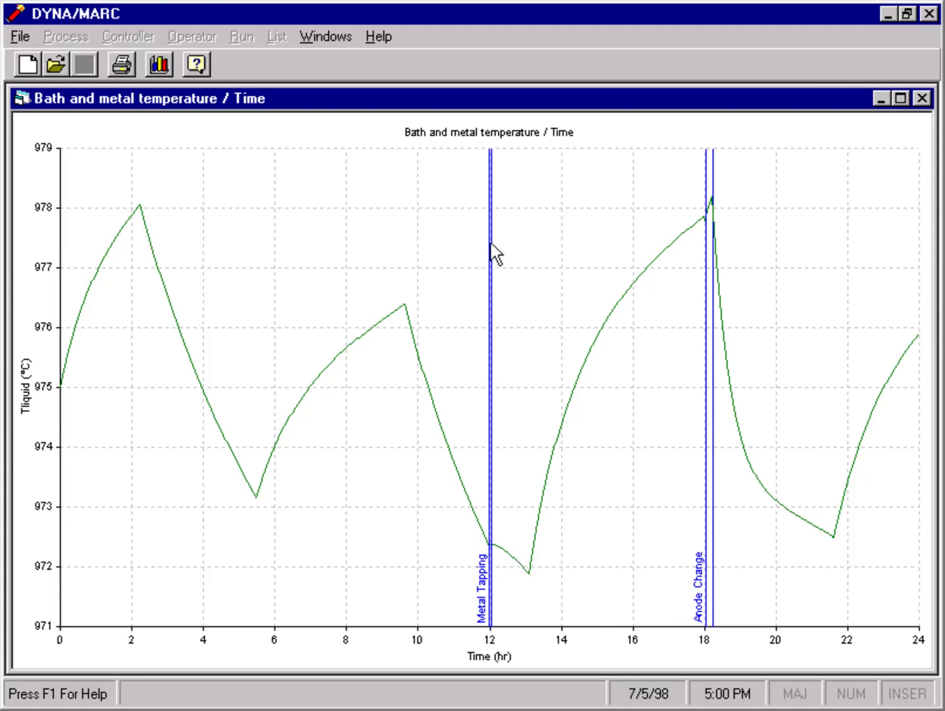
Add a second graph of bath and metal temperature against time, with the time unit set to day
{"action": "left_click", "coordinate": [321, 36]}
{"action": "left_click", "coordinate": [326, 57]}
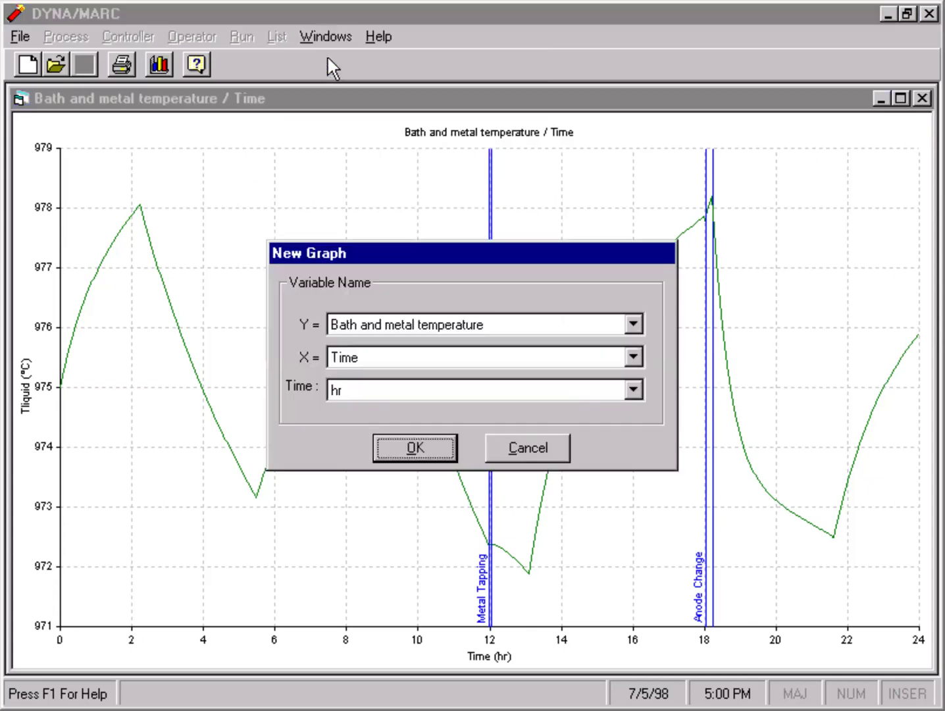
{"action": "left_click", "coordinate": [634, 387]}
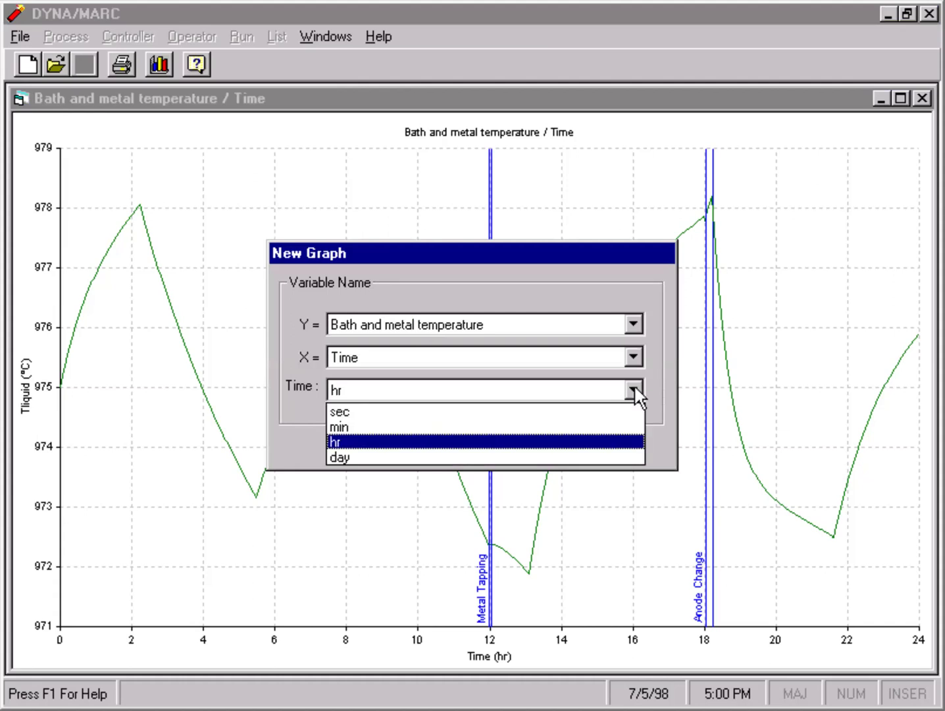
{"action": "left_click", "coordinate": [390, 456]}
{"action": "left_click", "coordinate": [418, 446]}
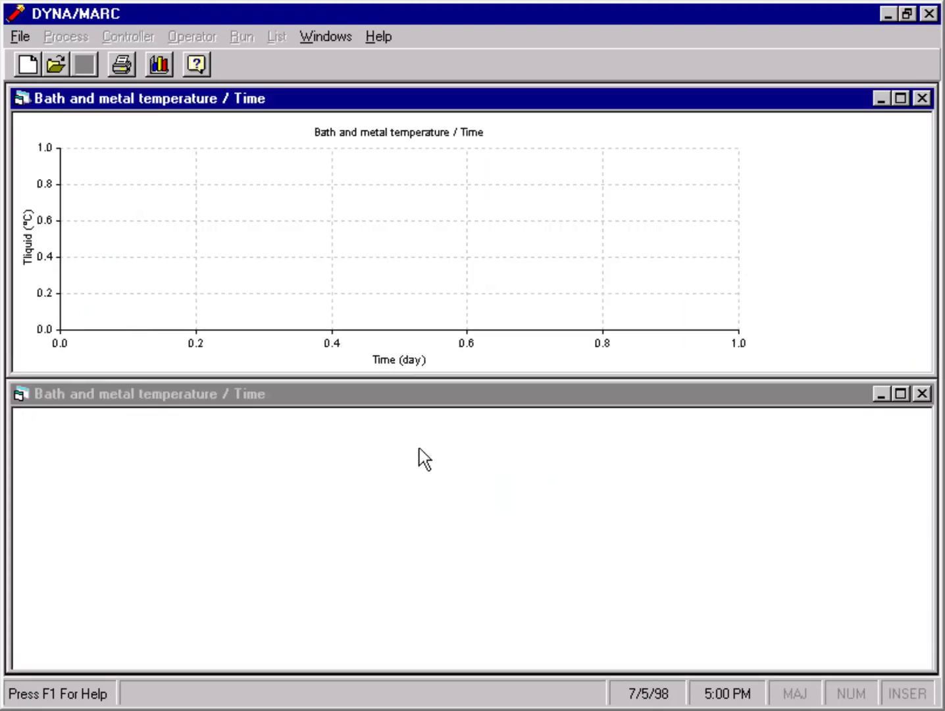
Add a third graph plotting bath and metal temperature against cell voltage
{"action": "left_click", "coordinate": [319, 34]}
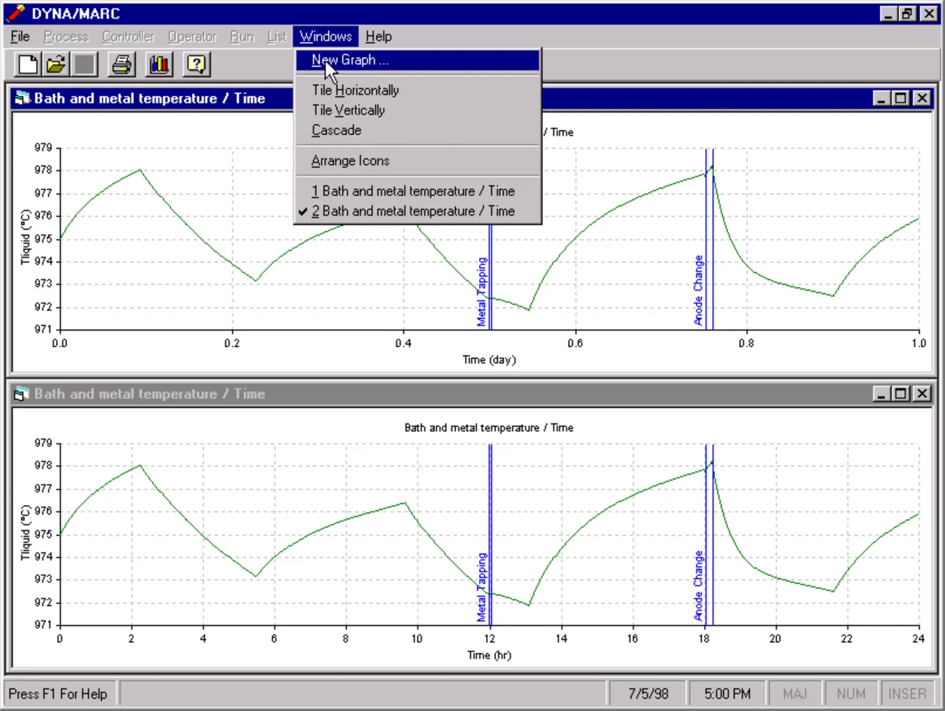
{"action": "left_click", "coordinate": [324, 58]}
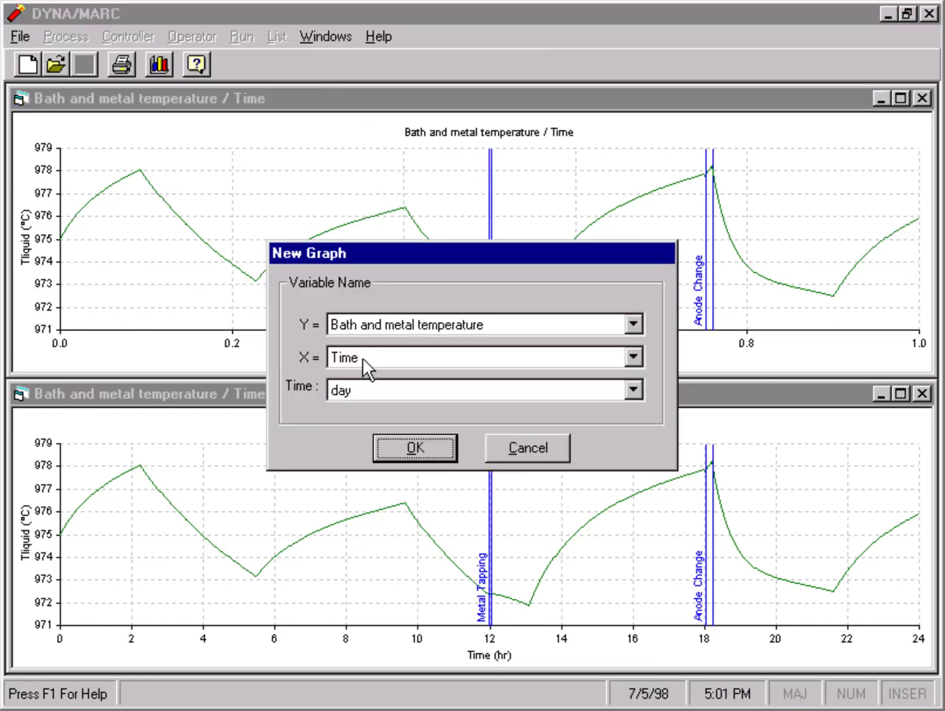
{"action": "left_click", "coordinate": [633, 356]}
{"action": "left_click_drag", "start_coordinate": [635, 465], "coordinate": [635, 399]}
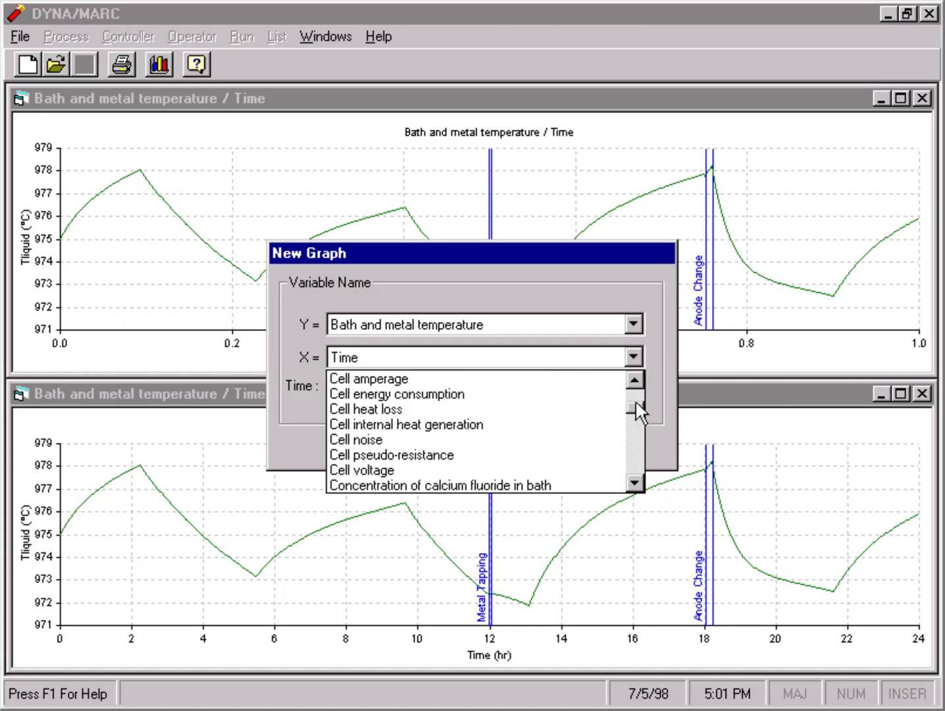
{"action": "left_click_drag", "start_coordinate": [635, 399], "coordinate": [637, 406]}
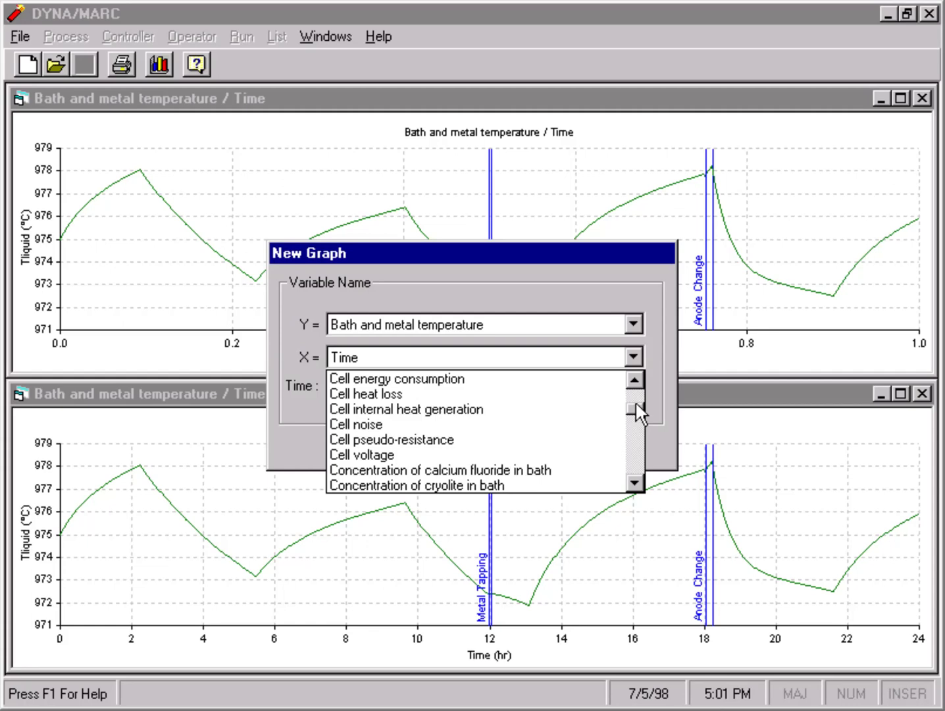
{"action": "left_click", "coordinate": [377, 454]}
{"action": "left_click", "coordinate": [412, 445]}
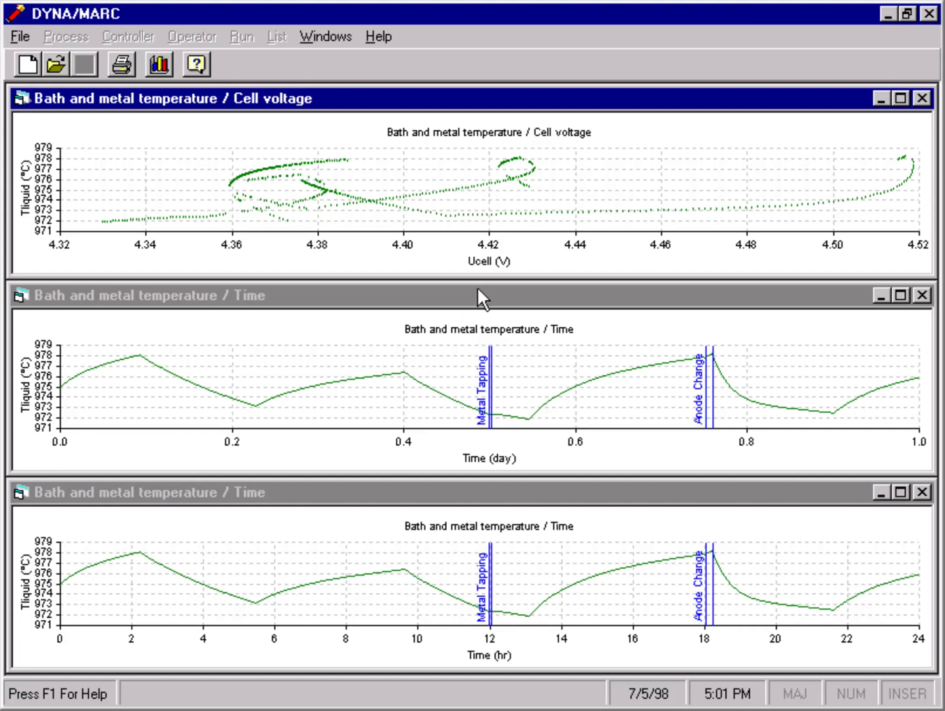
{"action": "left_click", "coordinate": [121, 64]}
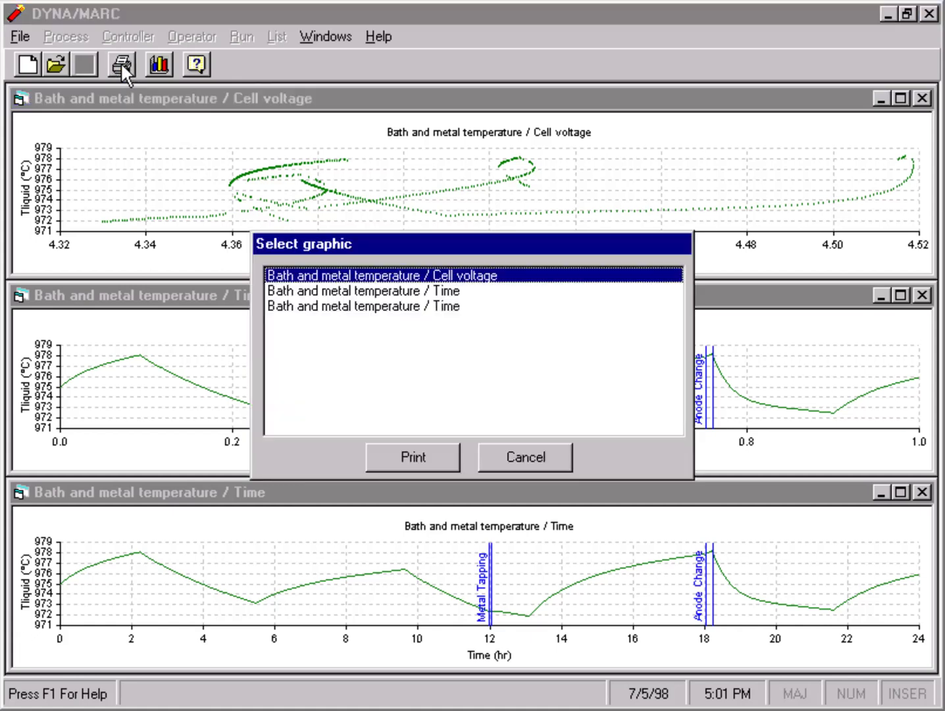
{"action": "left_click", "coordinate": [304, 308], "text": "shift"}
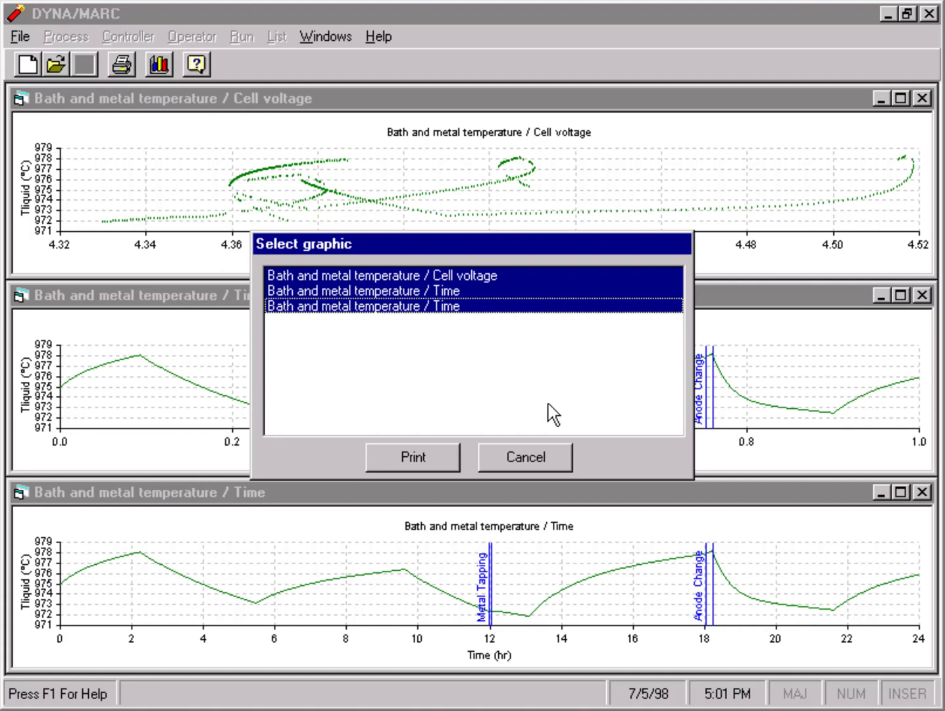
{"action": "left_click", "coordinate": [537, 455]}
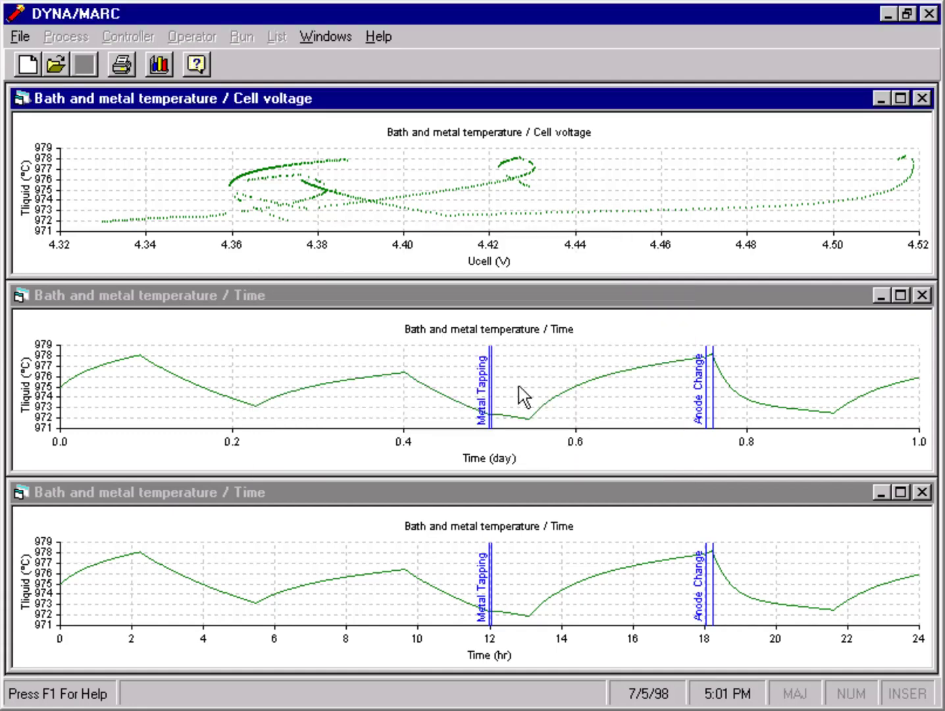
Close all three bath and metal temperature graph windows
{"action": "left_click", "coordinate": [924, 99]}
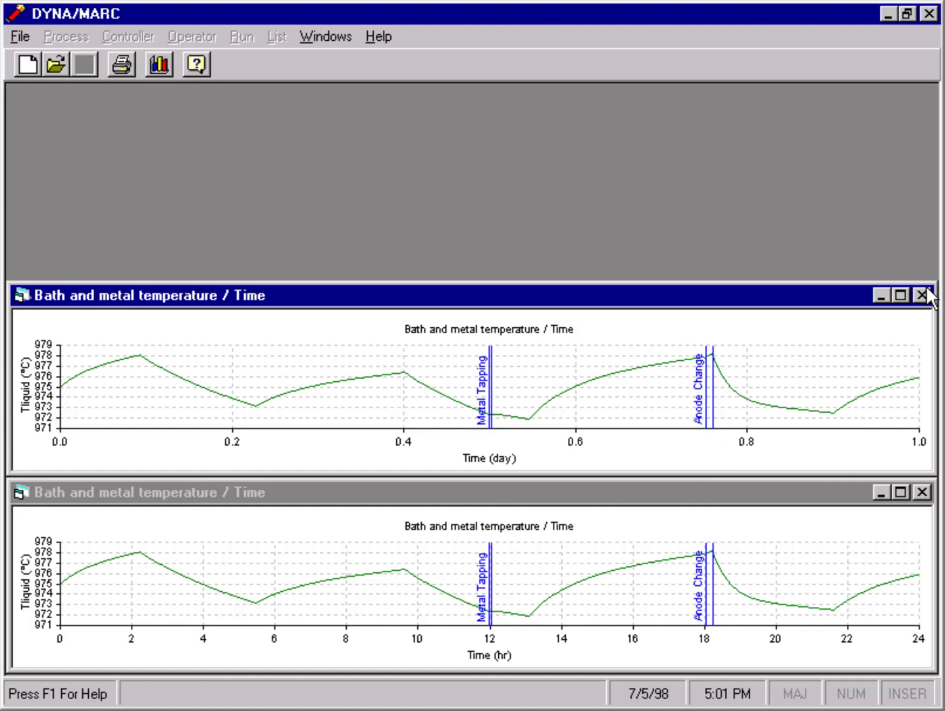
{"action": "left_click", "coordinate": [923, 295]}
{"action": "left_click", "coordinate": [924, 493]}
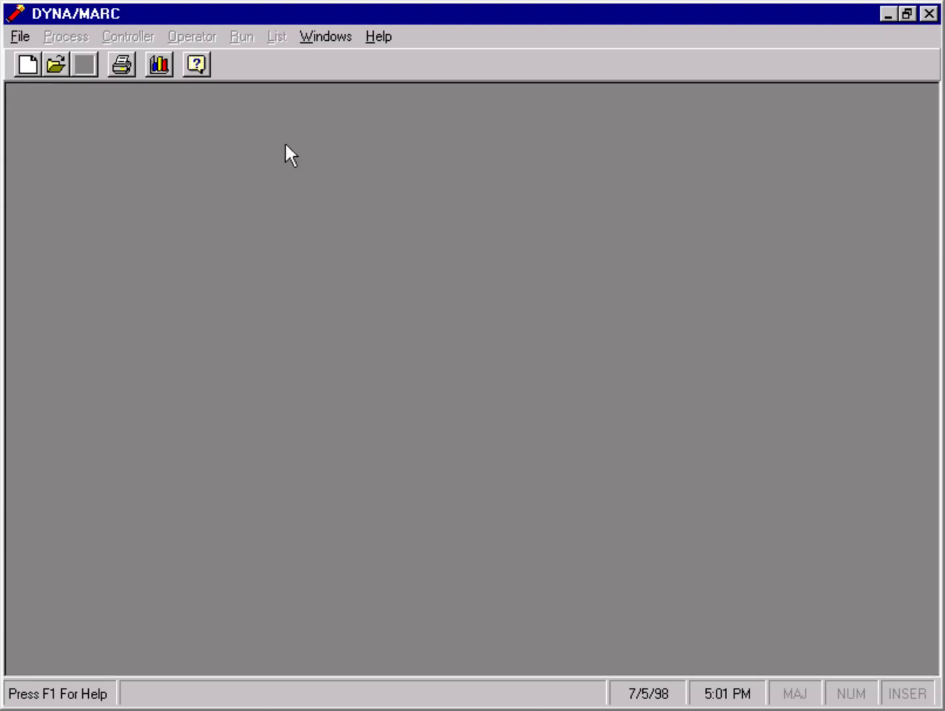
Open the ex2.dym simulation from the DynaMarc11 folder
{"action": "left_click", "coordinate": [56, 66]}
{"action": "left_click", "coordinate": [61, 102]}
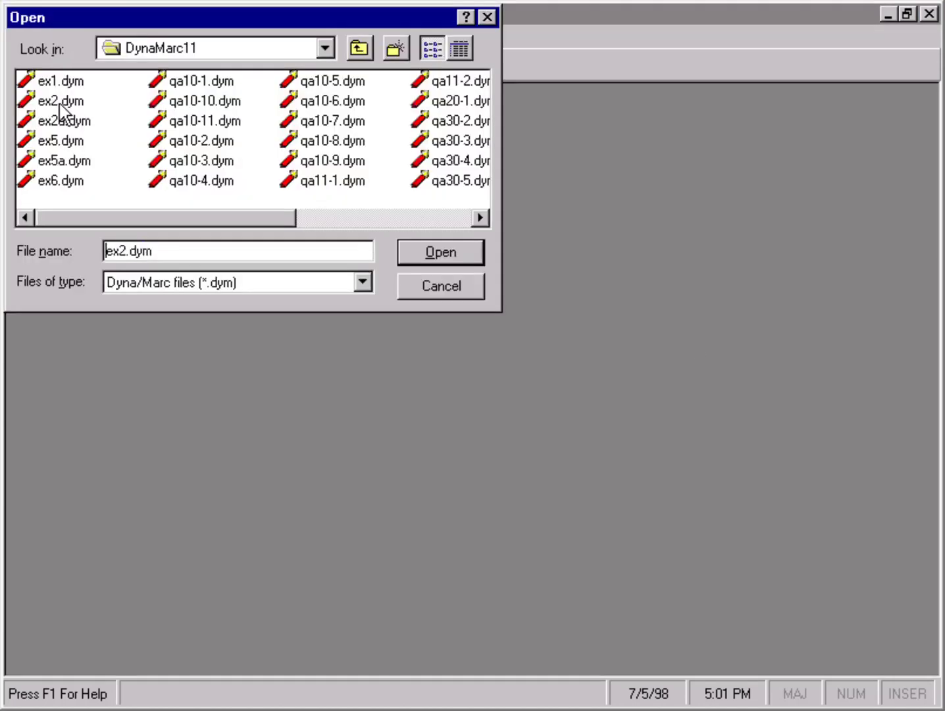
{"action": "left_click", "coordinate": [426, 248]}
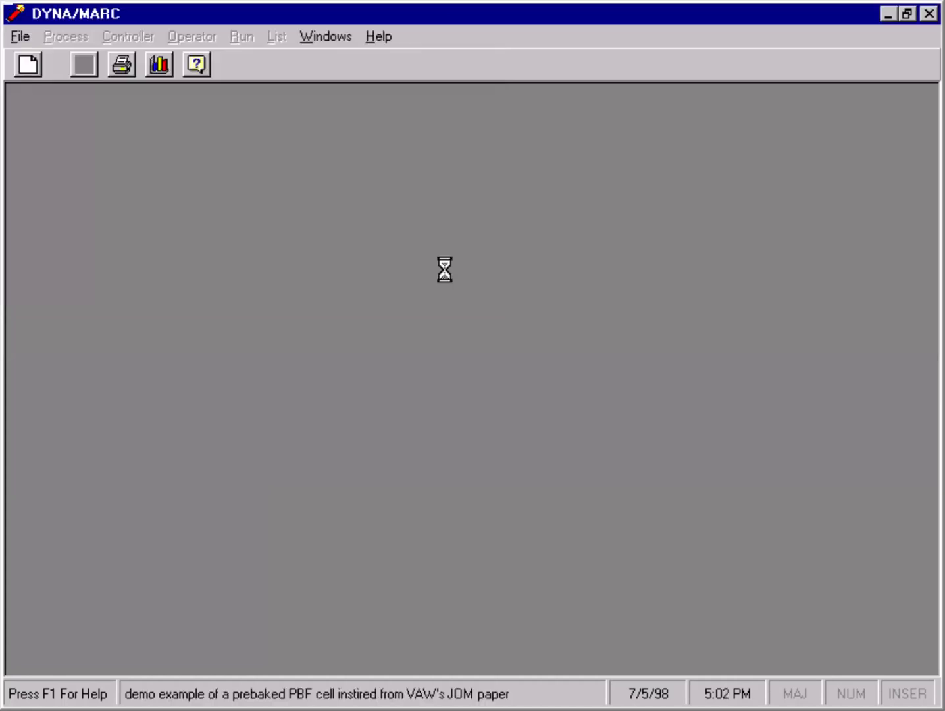
Run the steady-state solution of ex2 with anode to cathode distance as the target, keeping the existing initial values
{"action": "left_click", "coordinate": [265, 35]}
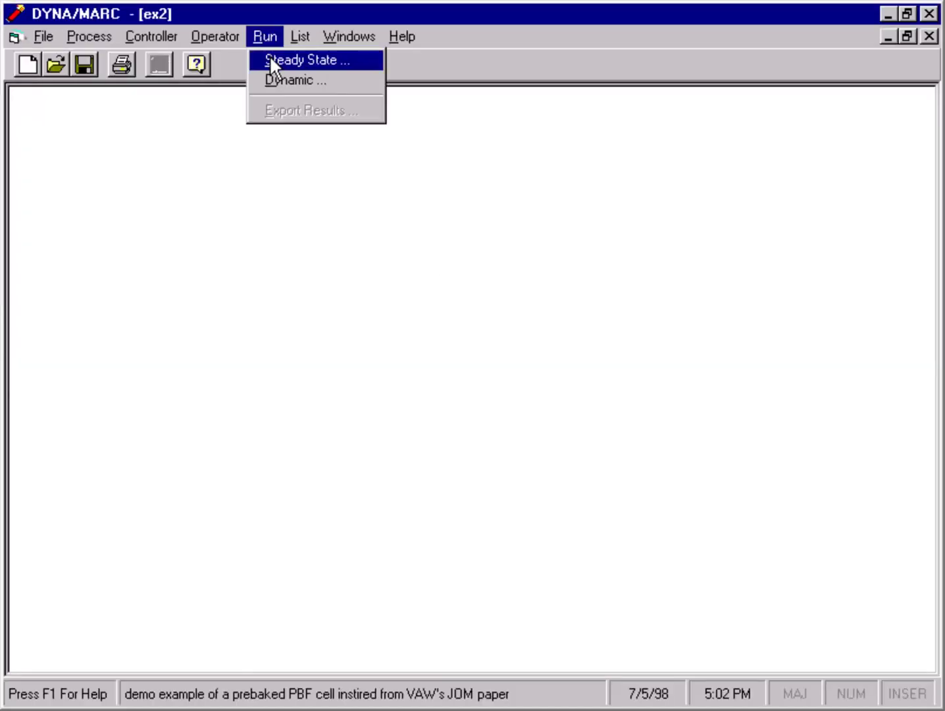
{"action": "left_click", "coordinate": [269, 57]}
{"action": "left_click", "coordinate": [420, 546]}
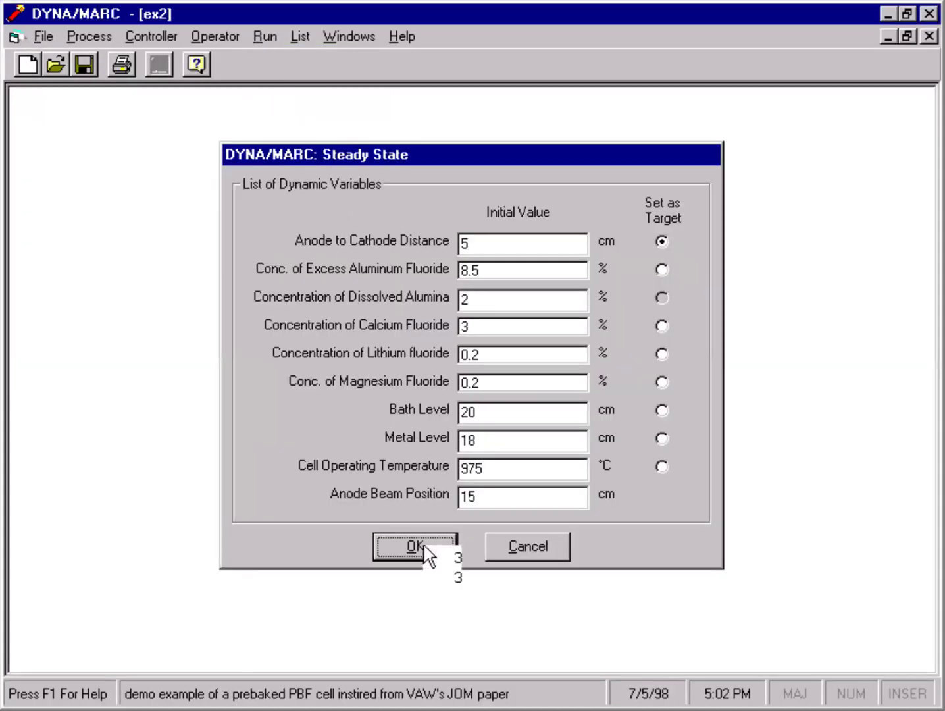
Run the dynamic solution of ex2 with the existing time step, plot step and end time, without adding a graph beforehand
{"action": "left_click", "coordinate": [268, 34]}
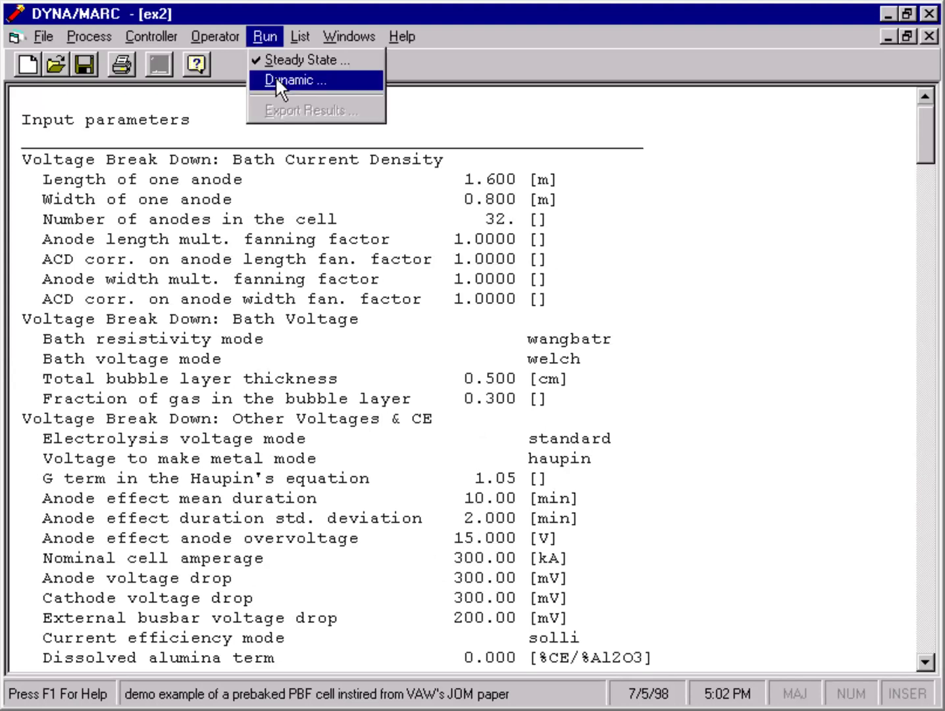
{"action": "left_click", "coordinate": [275, 76]}
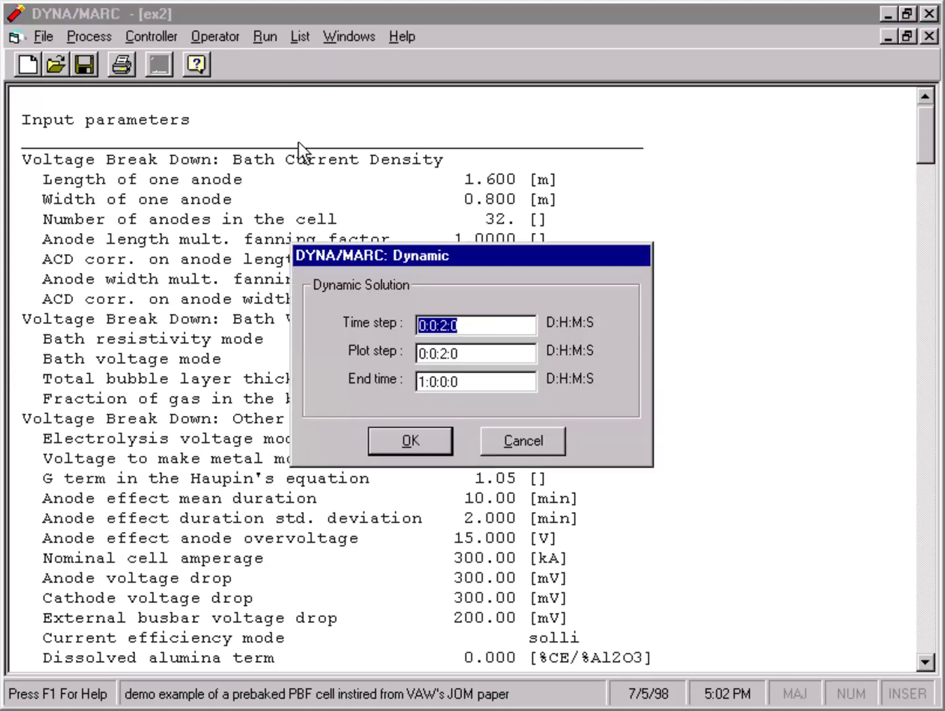
{"action": "left_click", "coordinate": [400, 436]}
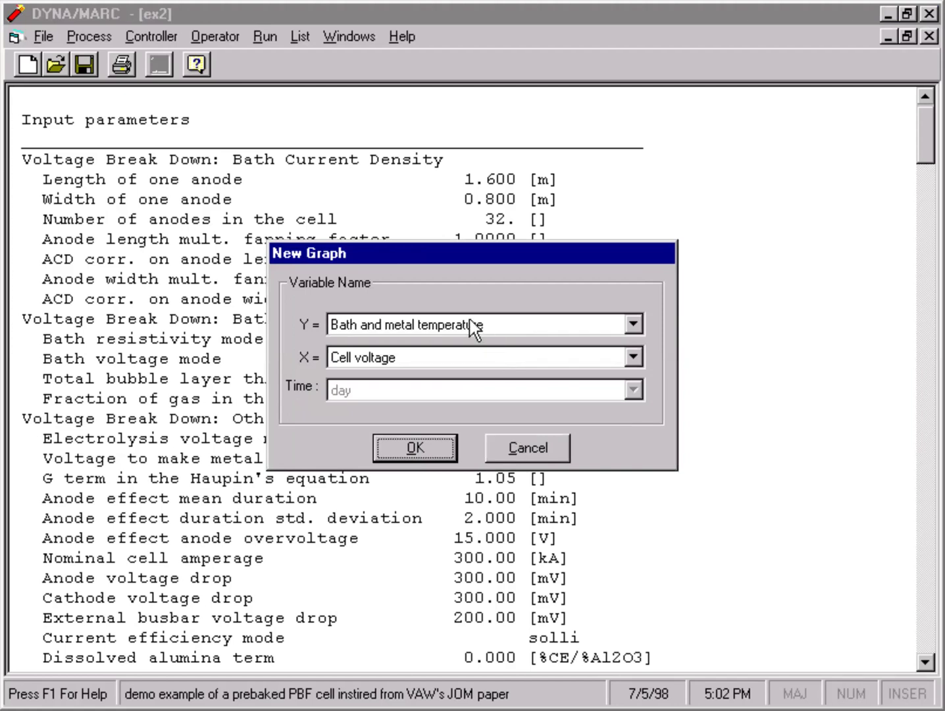
{"action": "left_click", "coordinate": [524, 446]}
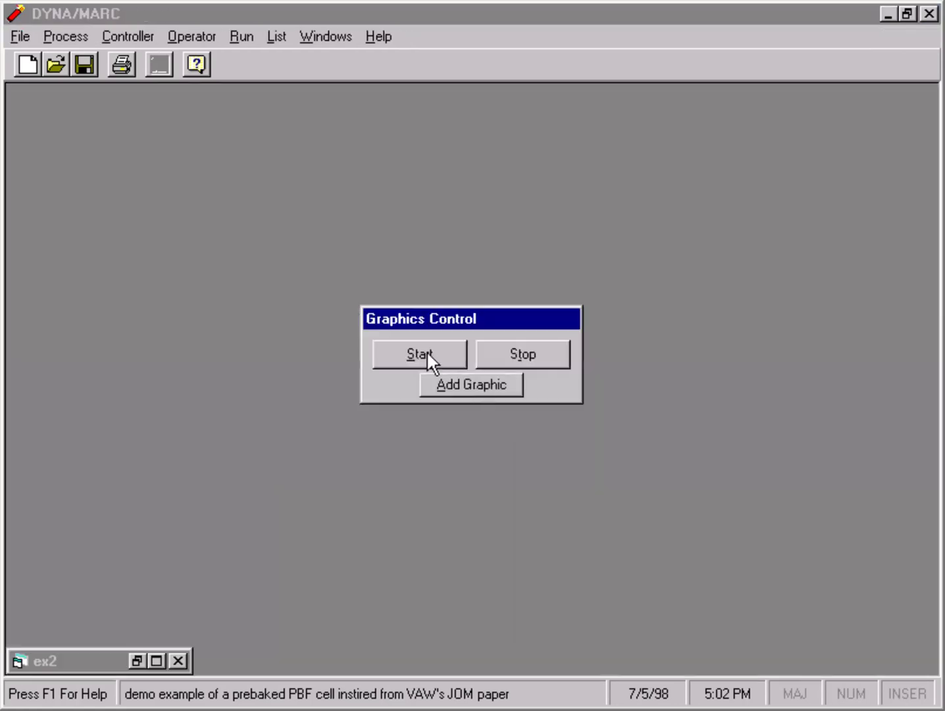
{"action": "left_click", "coordinate": [424, 349]}
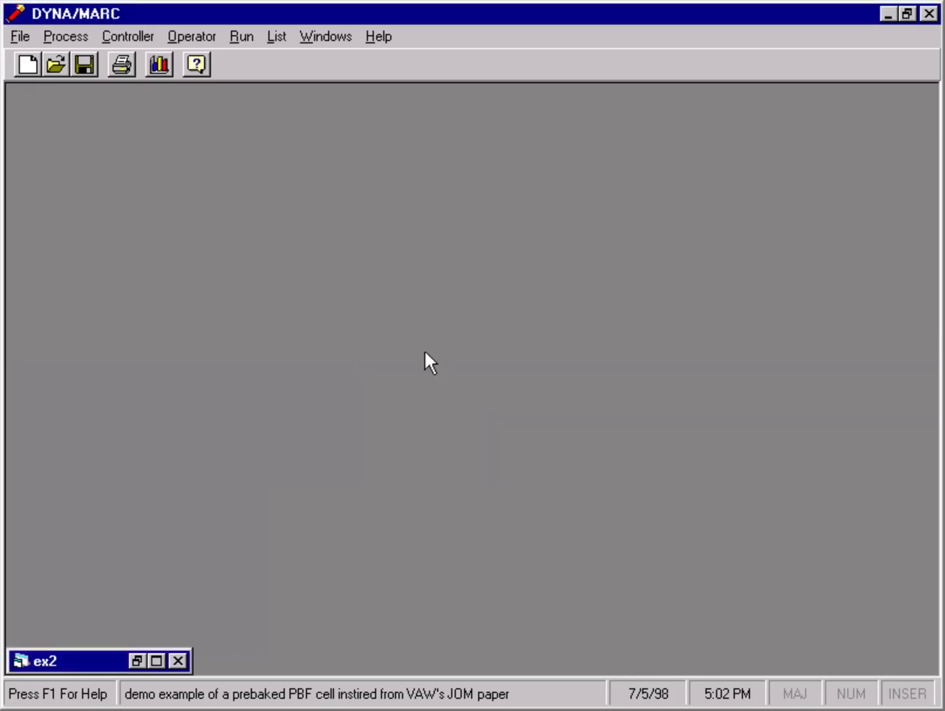
Add a graph of bath and metal temperature against time in hours from the dynamic results
{"action": "left_click", "coordinate": [330, 36]}
{"action": "left_click", "coordinate": [333, 63]}
{"action": "left_click", "coordinate": [418, 439]}
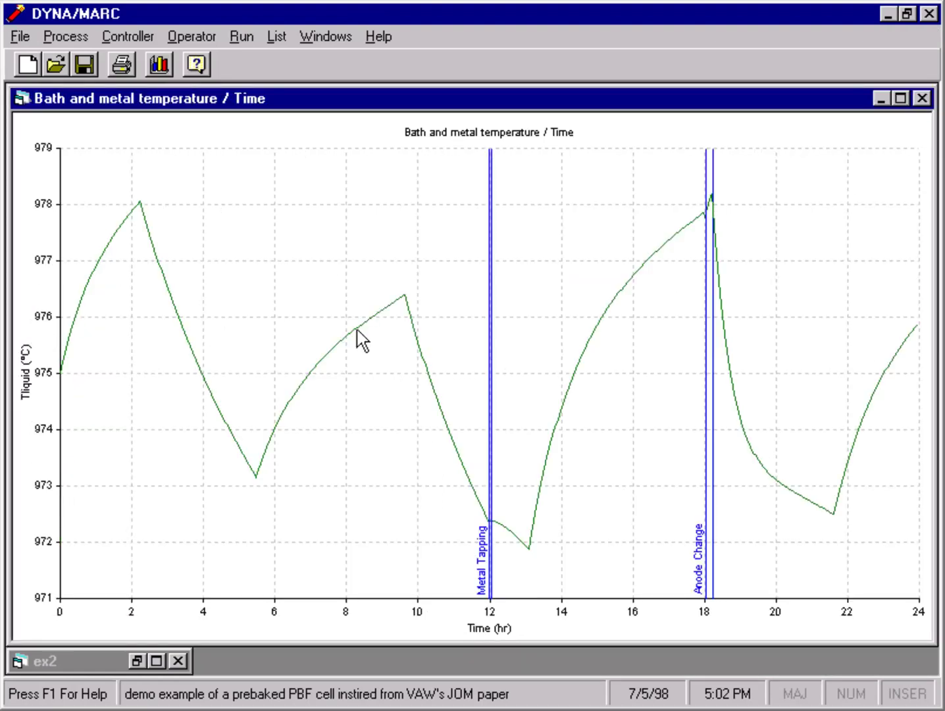
Close the temperature graph and rerun the steady-state solution with anode to cathode distance as the target and the existing initial values
{"action": "left_click", "coordinate": [923, 98]}
{"action": "left_click", "coordinate": [241, 36]}
{"action": "left_click", "coordinate": [250, 59]}
{"action": "left_click", "coordinate": [405, 537]}
{"action": "left_click", "coordinate": [403, 532]}
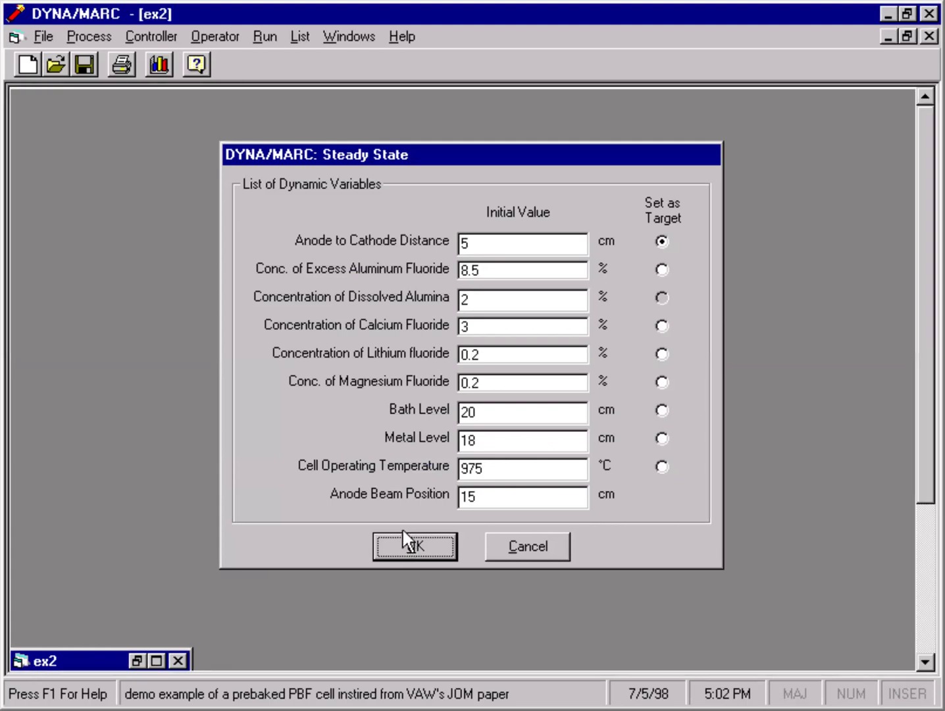
Set up a dynamic solution of ex2 with a plot step of 4:0, keeping the existing time step and end time
{"action": "left_click", "coordinate": [265, 36]}
{"action": "left_click", "coordinate": [276, 77]}
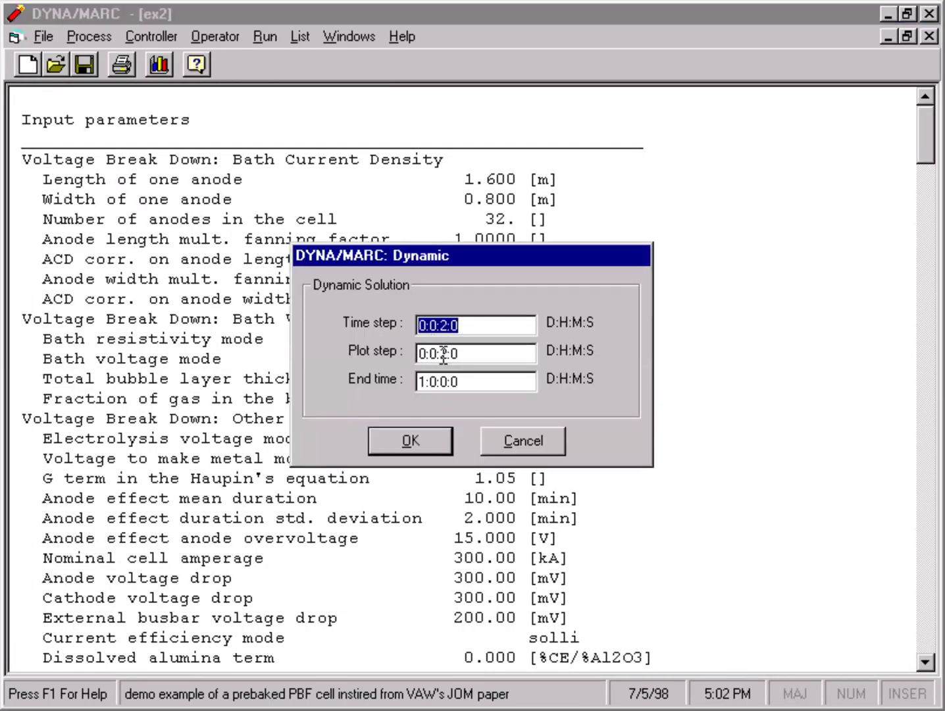
{"action": "key", "text": "Tab"}
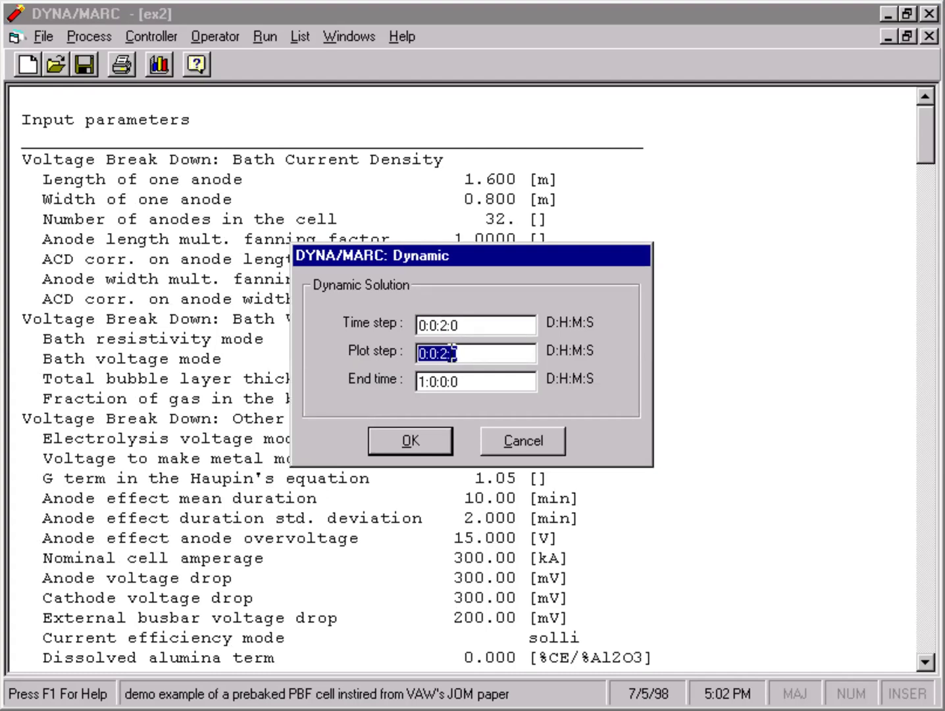
{"action": "type", "text": "4:0"}
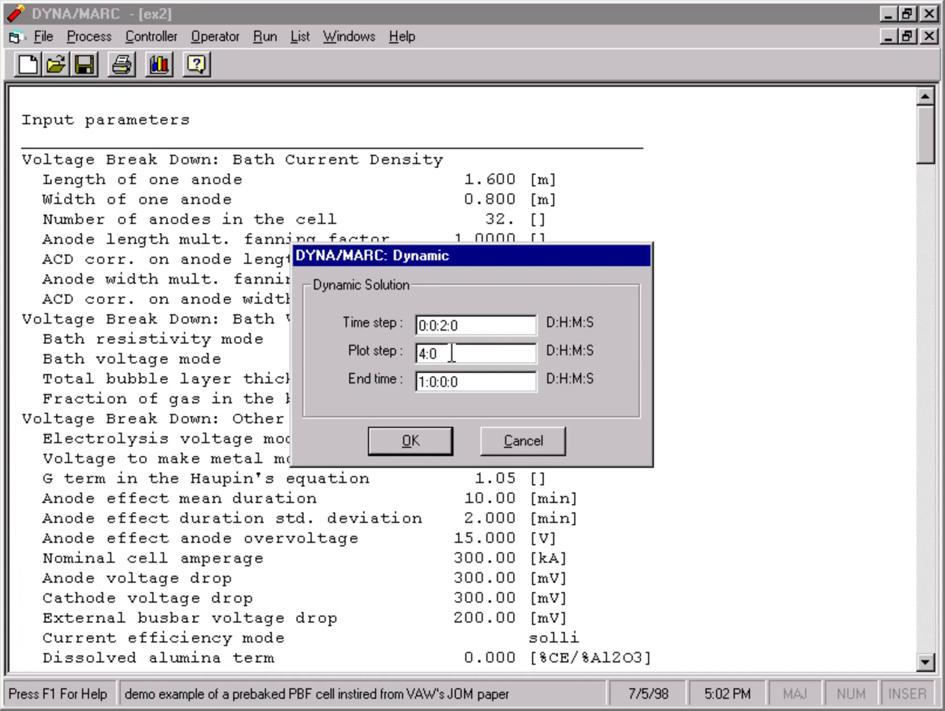
{"action": "left_click", "coordinate": [426, 442]}
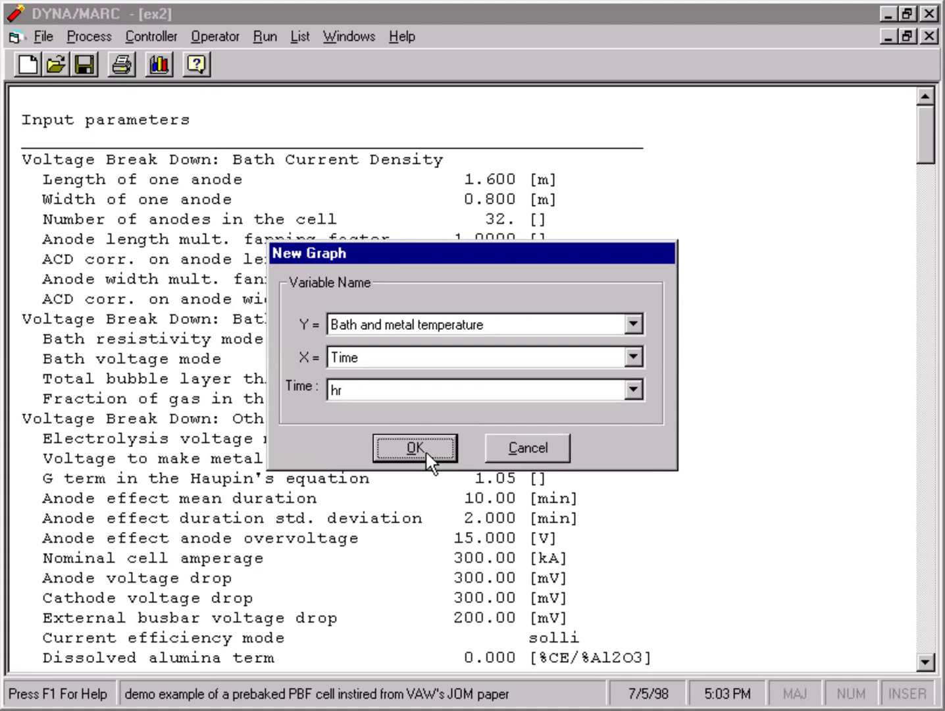
Run the simulation with a live graph of bath and metal temperature against time in hours, pausing it once and resuming with the existing controller settings
{"action": "left_click", "coordinate": [425, 450]}
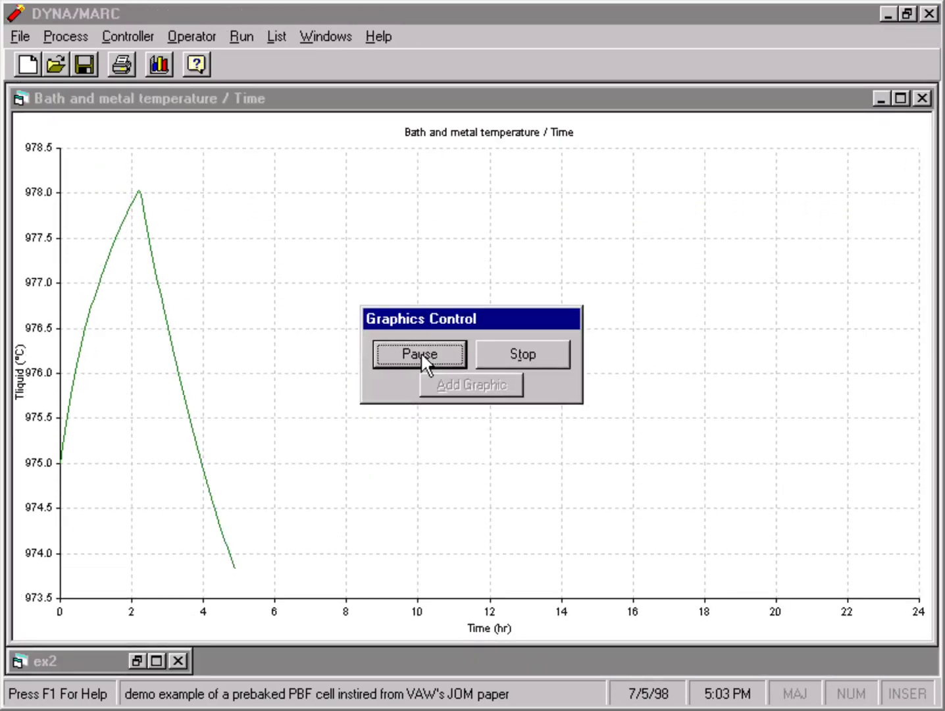
{"action": "left_click", "coordinate": [421, 351]}
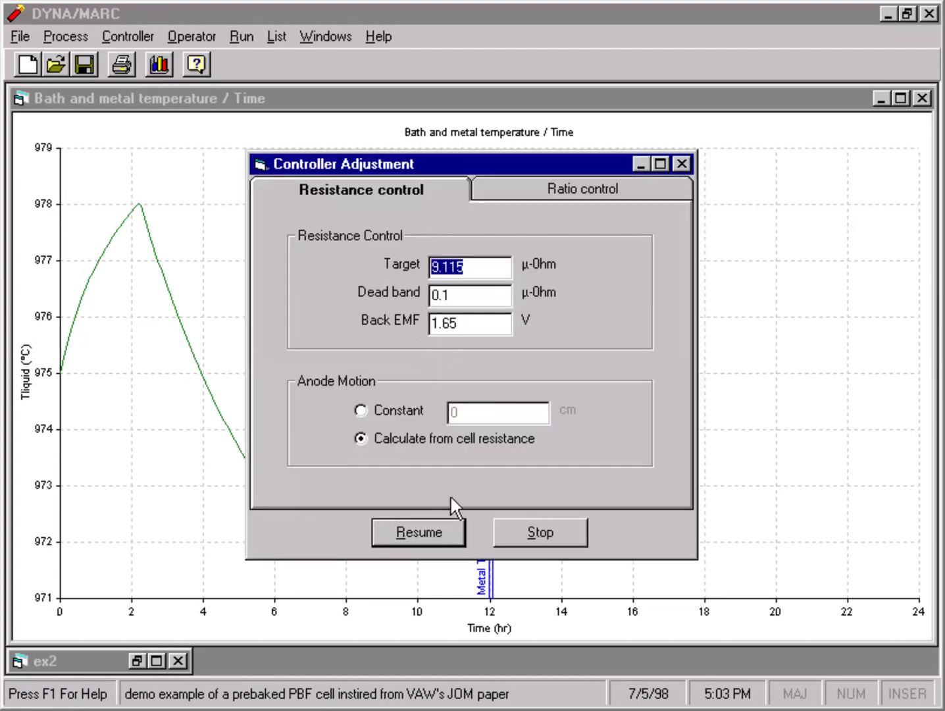
{"action": "left_click", "coordinate": [422, 524]}
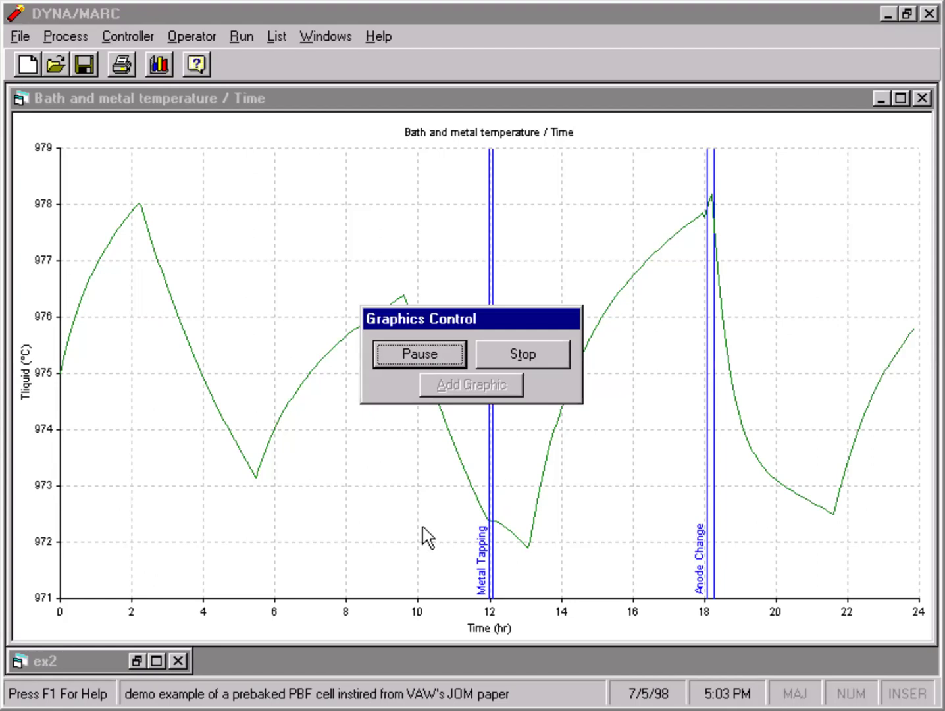